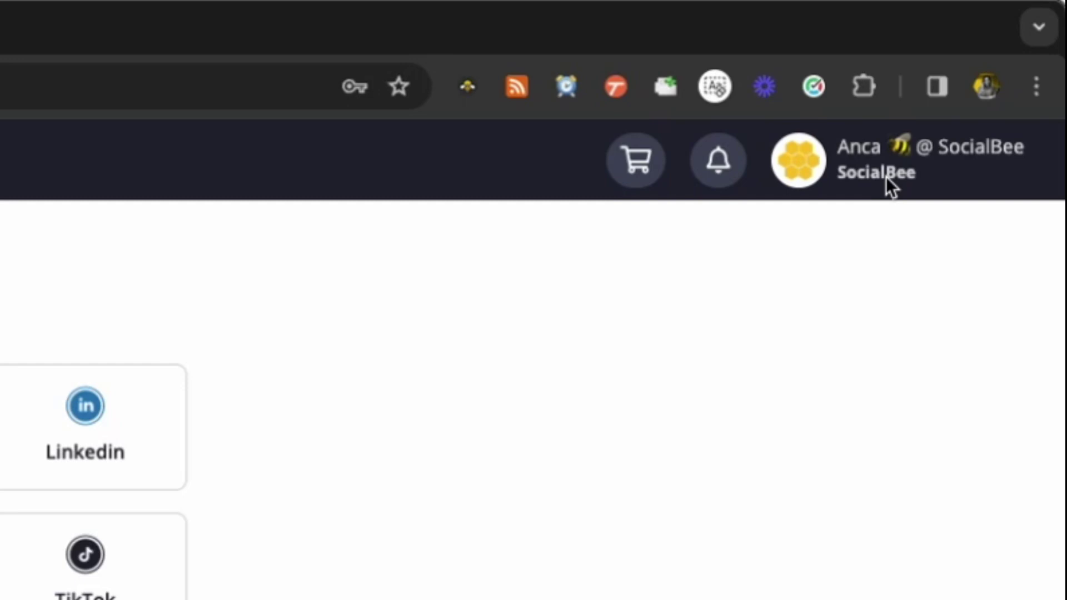
left_click(888, 174)
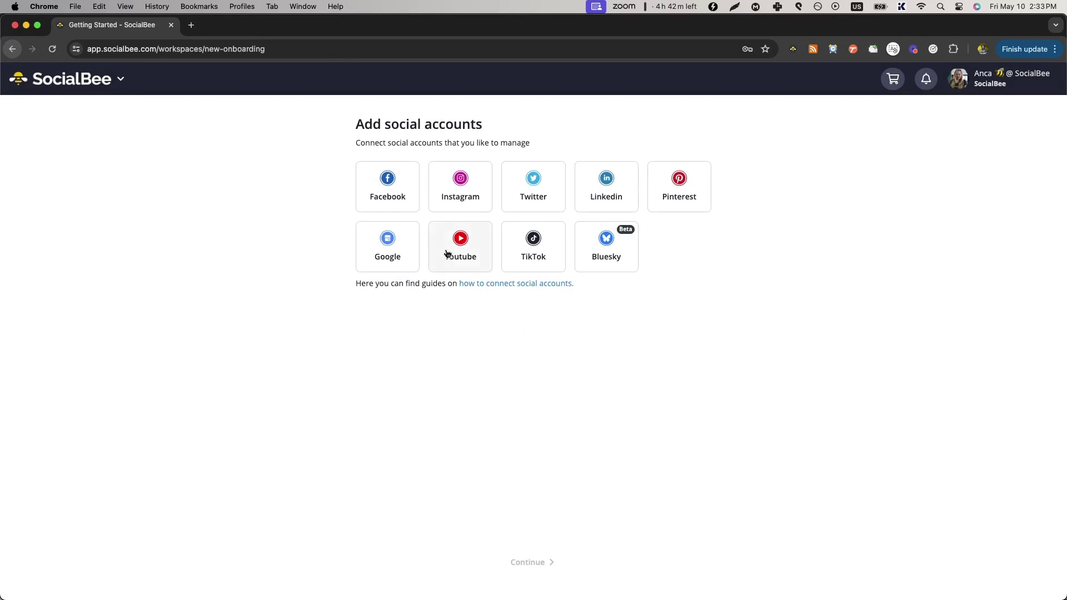
left_click(398, 208)
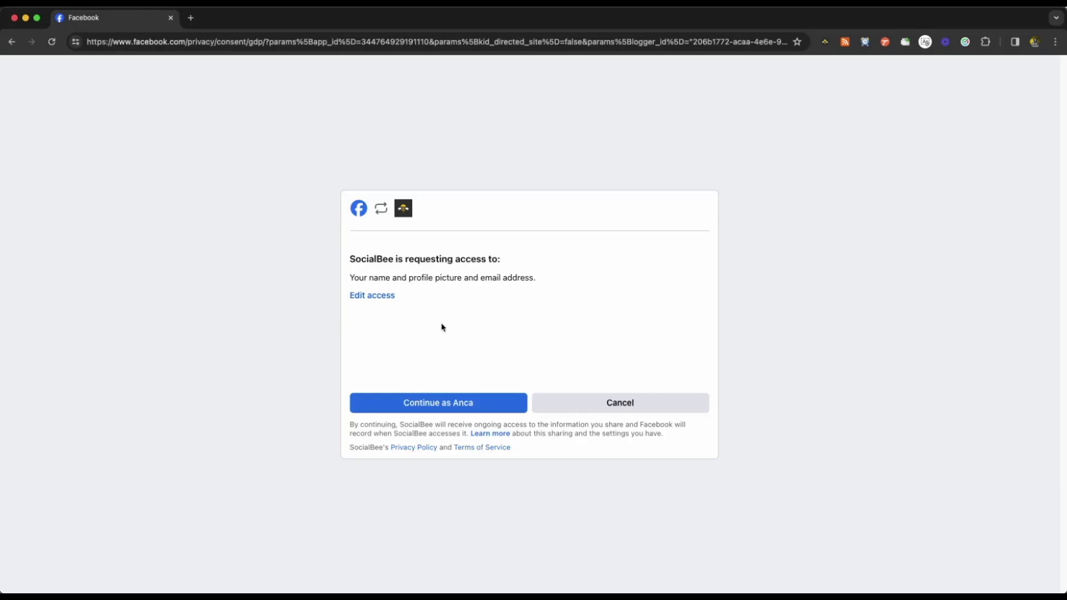
left_click(480, 401)
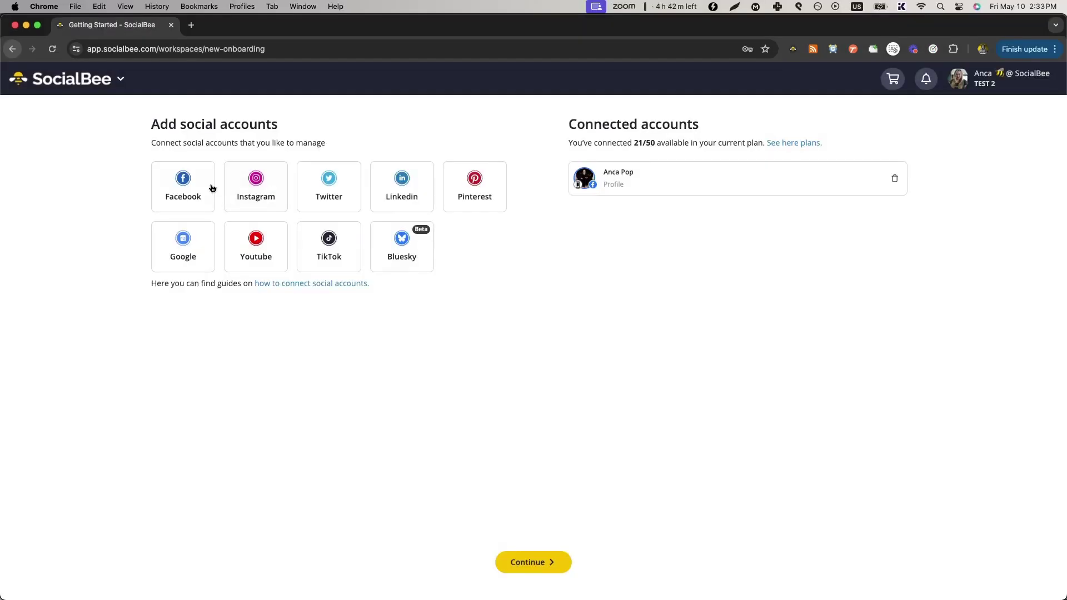
left_click(205, 181)
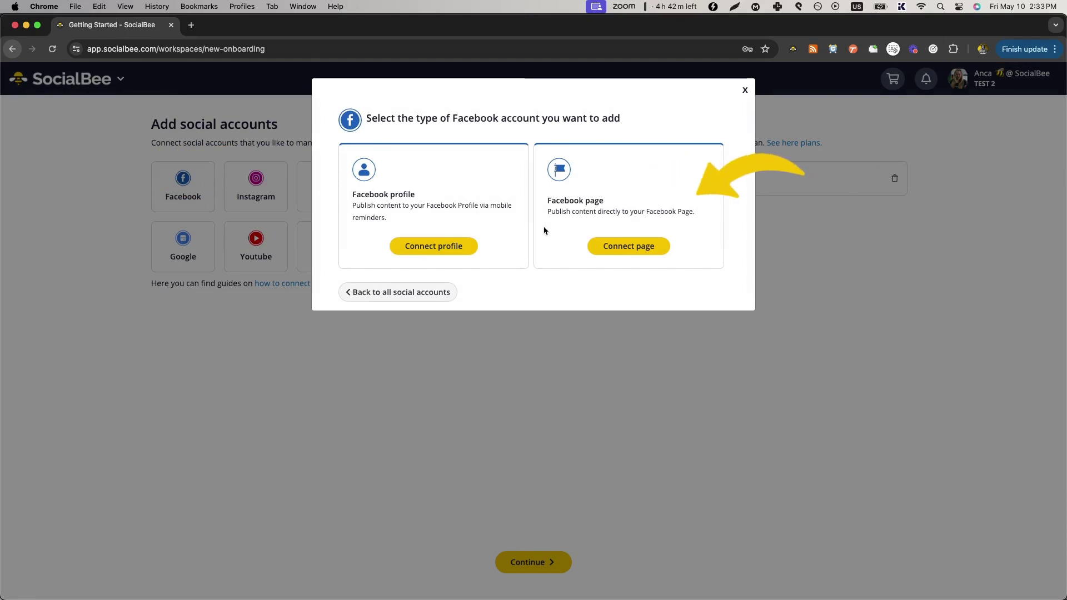
left_click(633, 251)
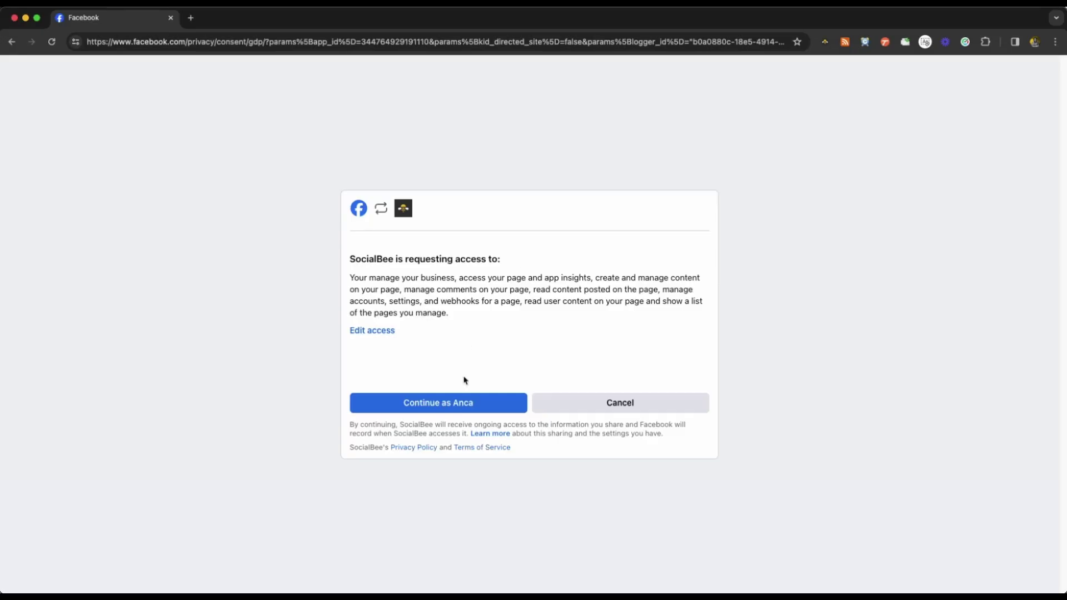
left_click(464, 404)
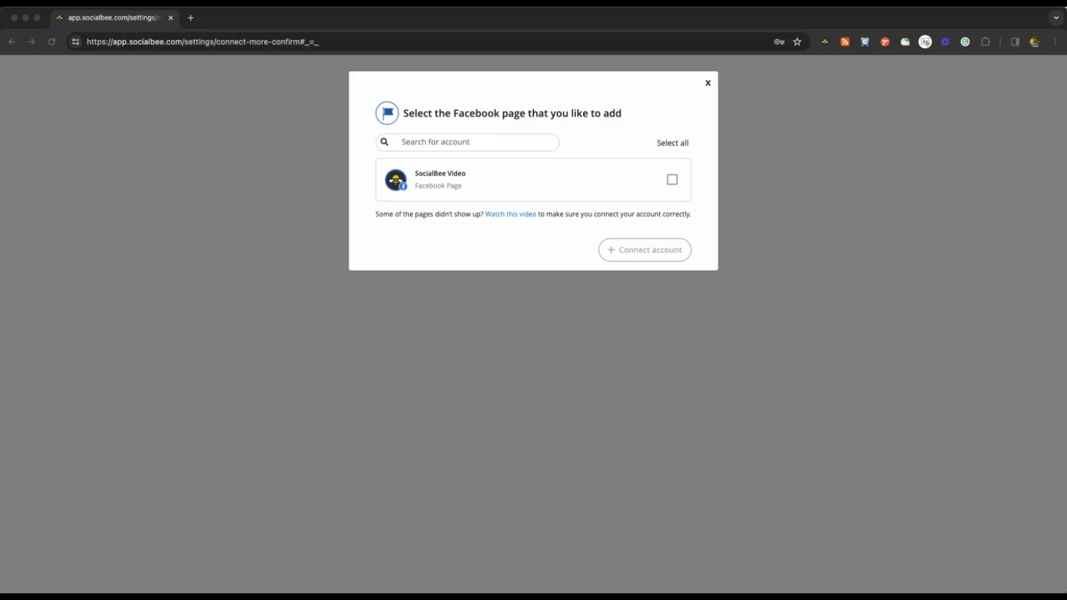
left_click(672, 180)
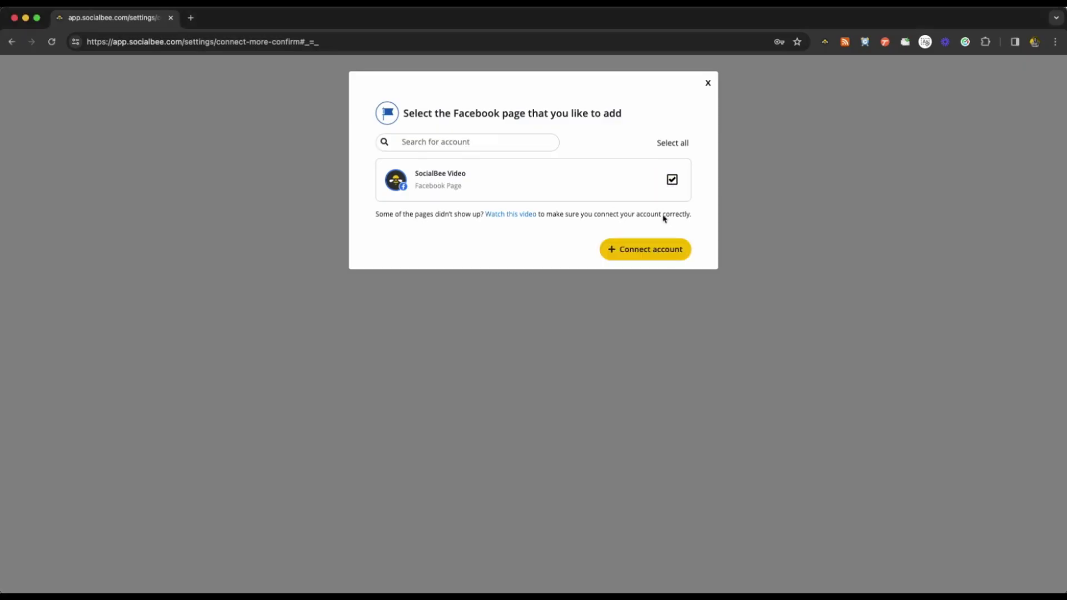
left_click(654, 249)
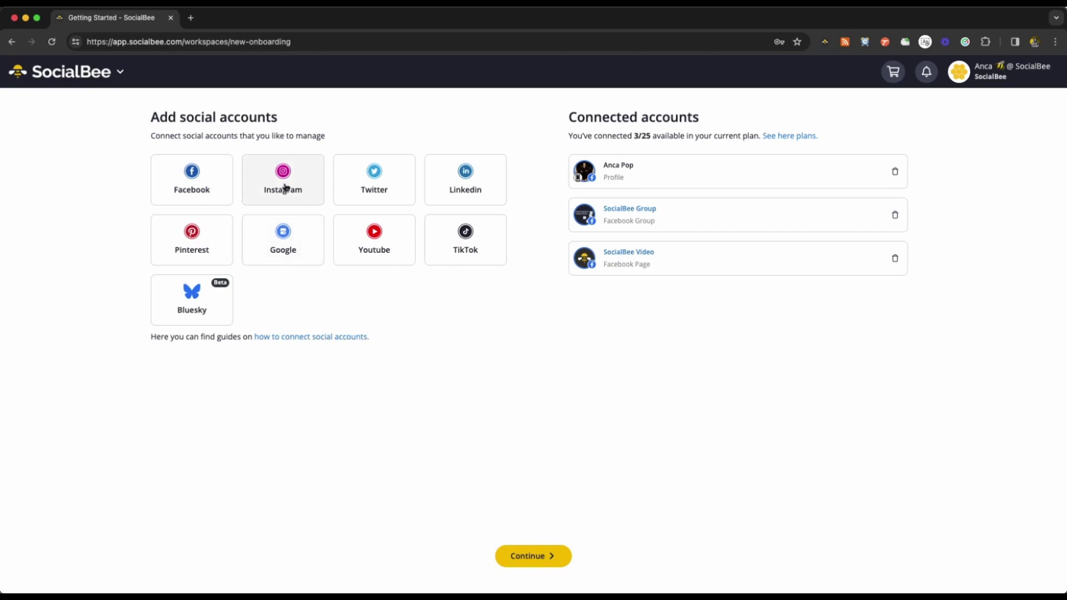
left_click(283, 188)
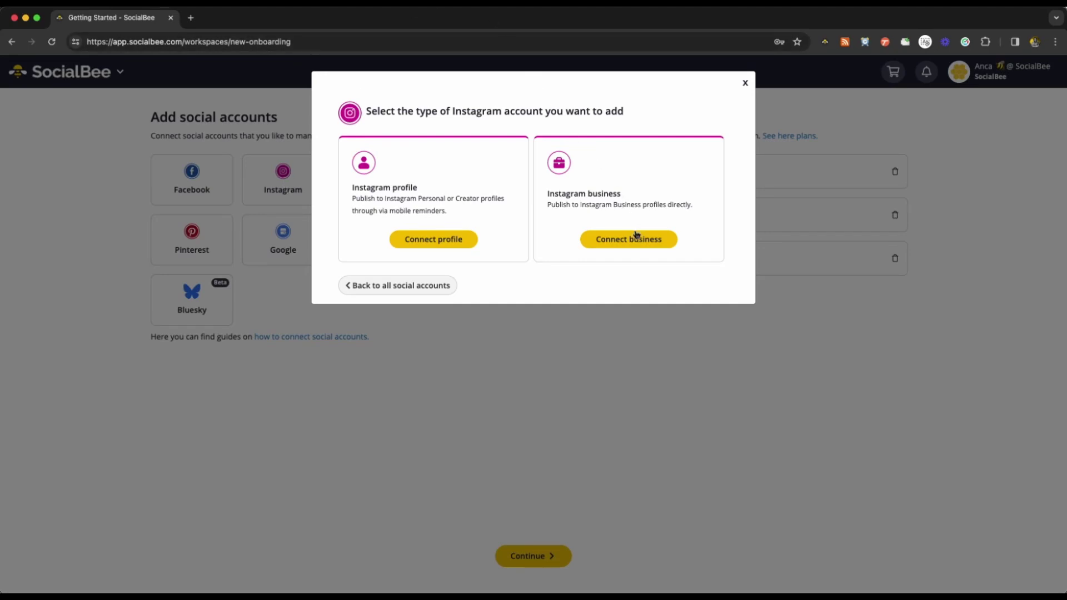
left_click(596, 242)
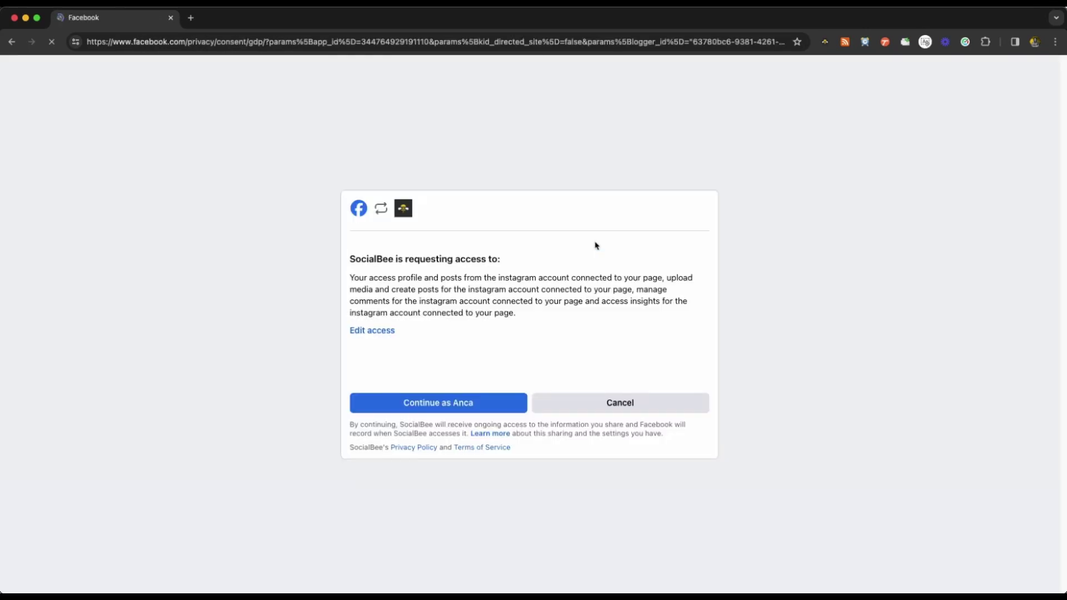
left_click(479, 404)
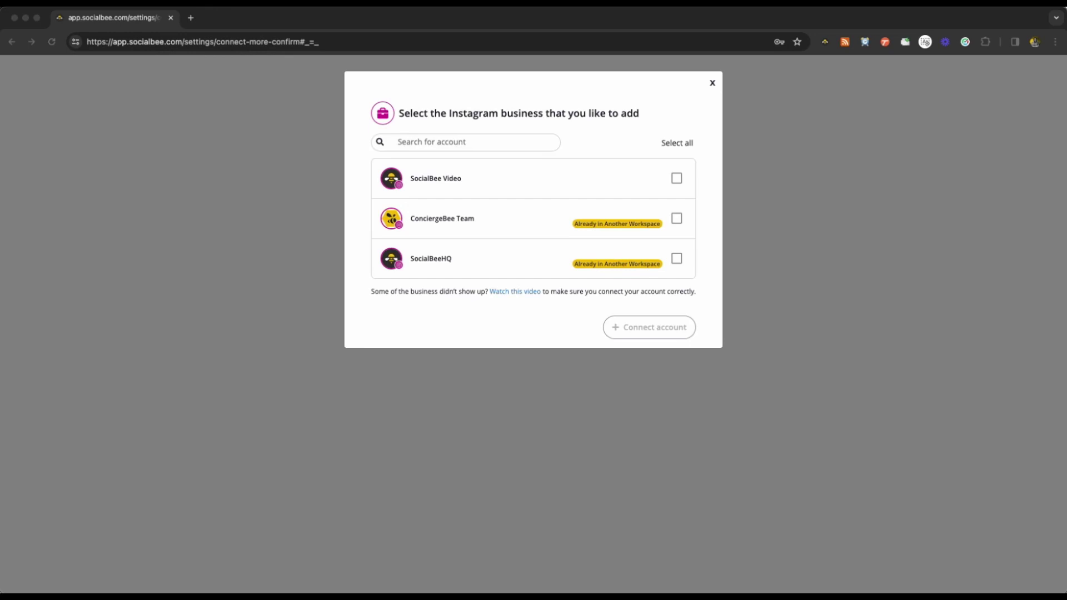
left_click(677, 179)
left_click(658, 325)
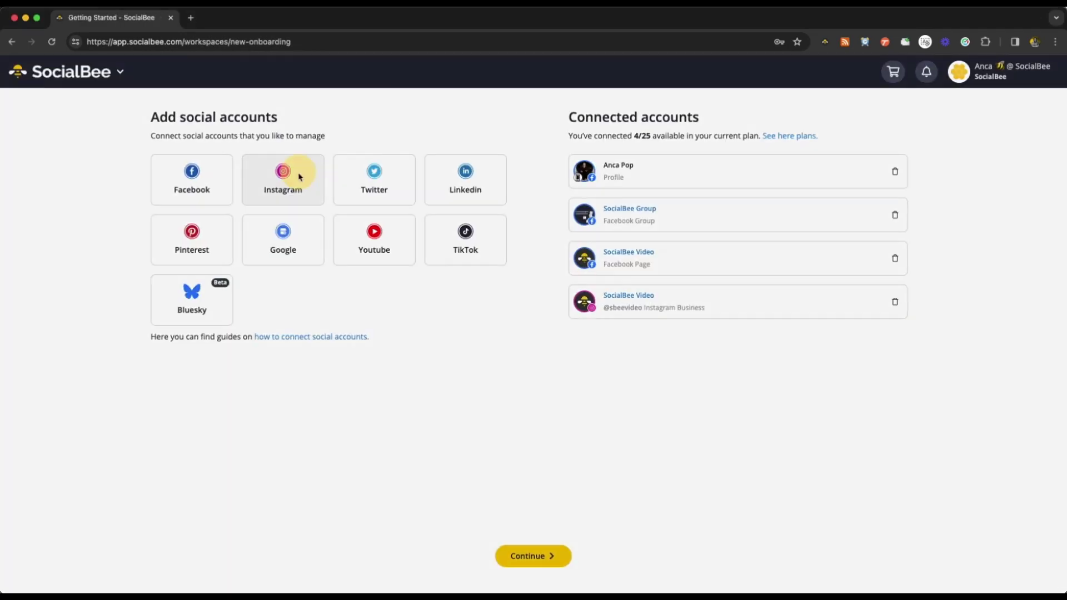
left_click(298, 176)
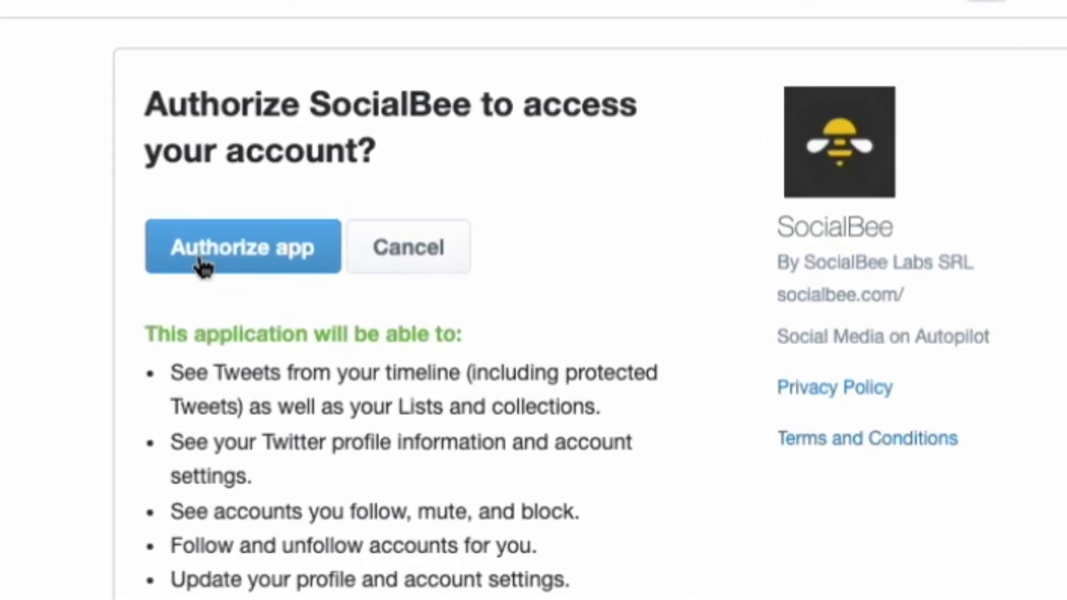
left_click(201, 262)
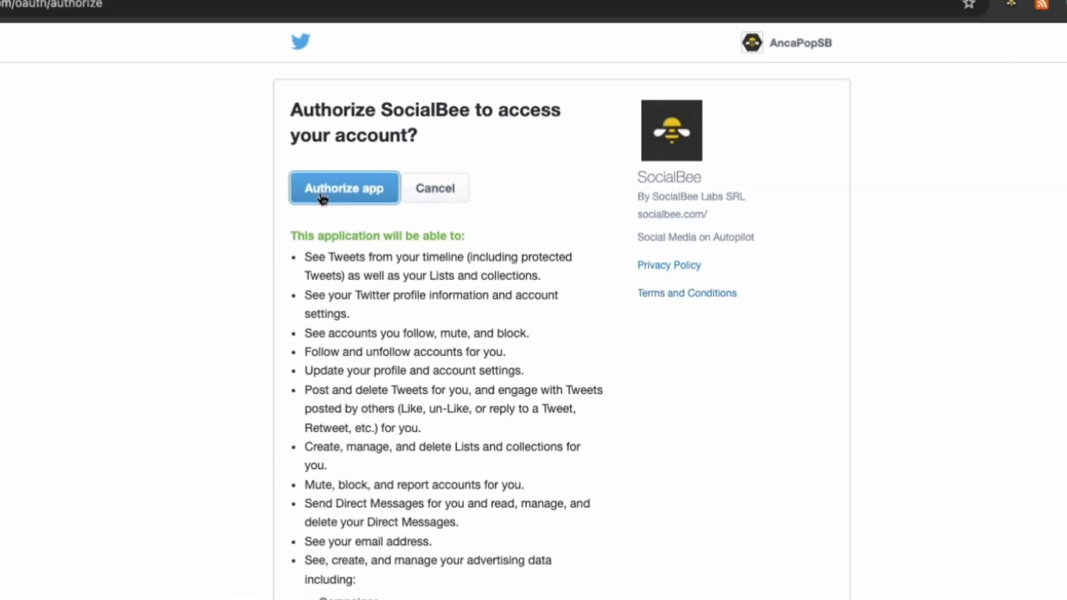
left_click(450, 178)
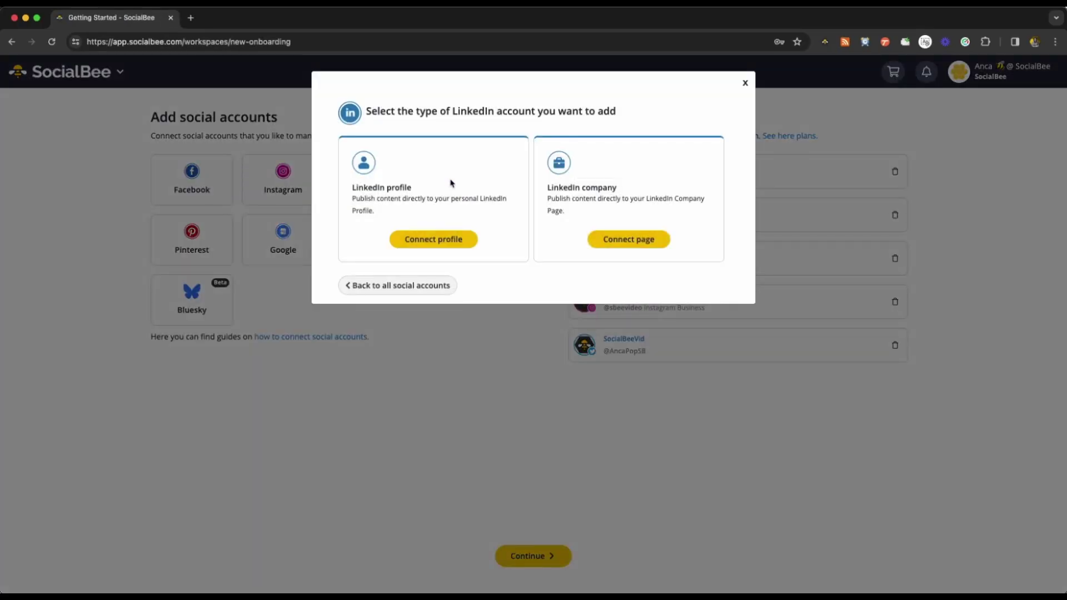
left_click(453, 238)
left_click(453, 236)
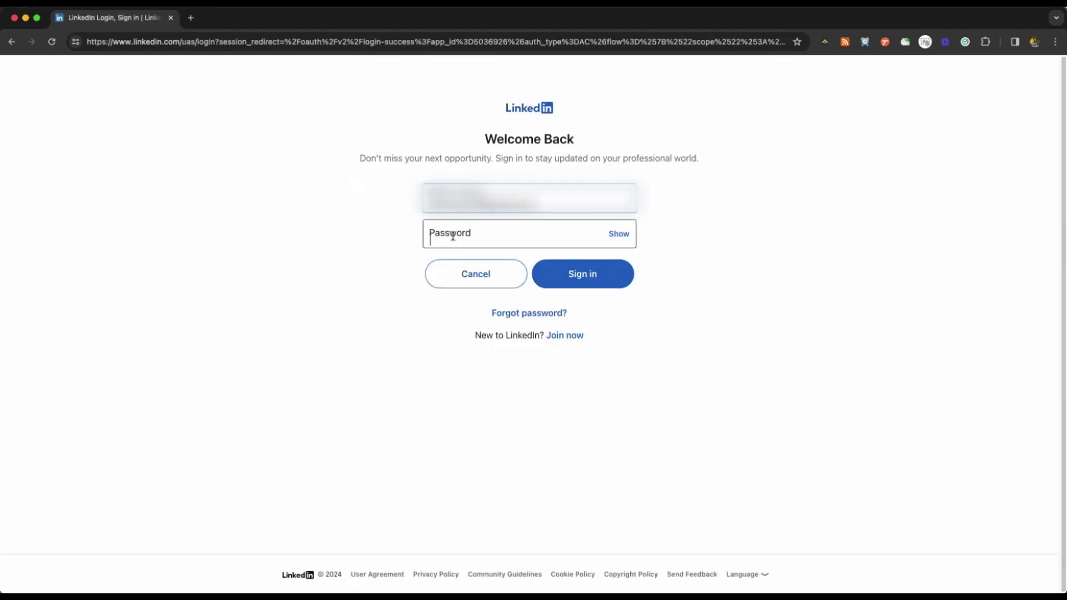
type("••••••••••")
key("Return")
left_click(577, 550)
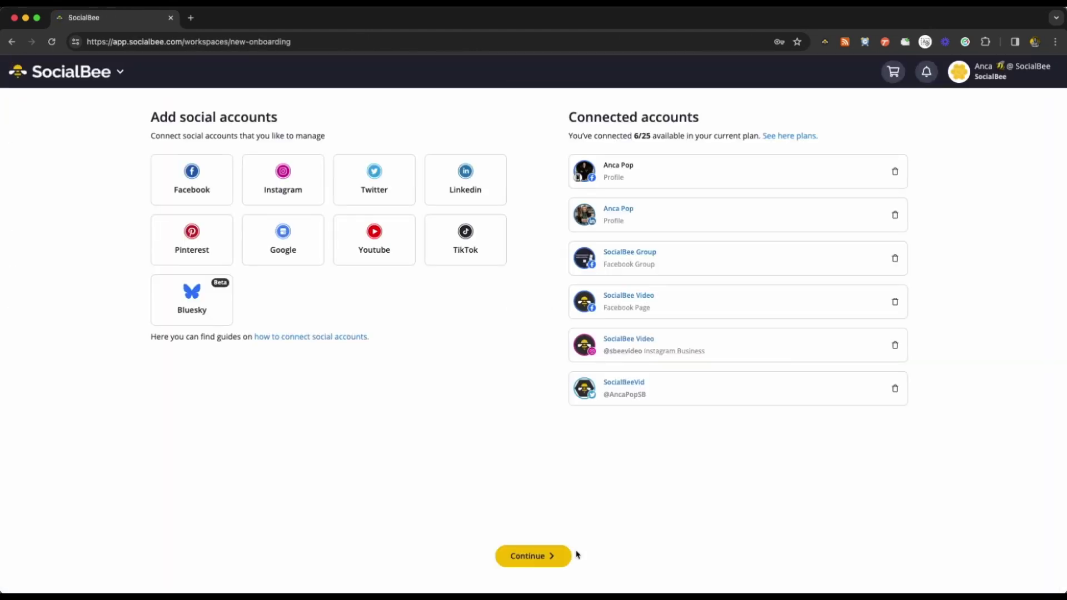
left_click(442, 179)
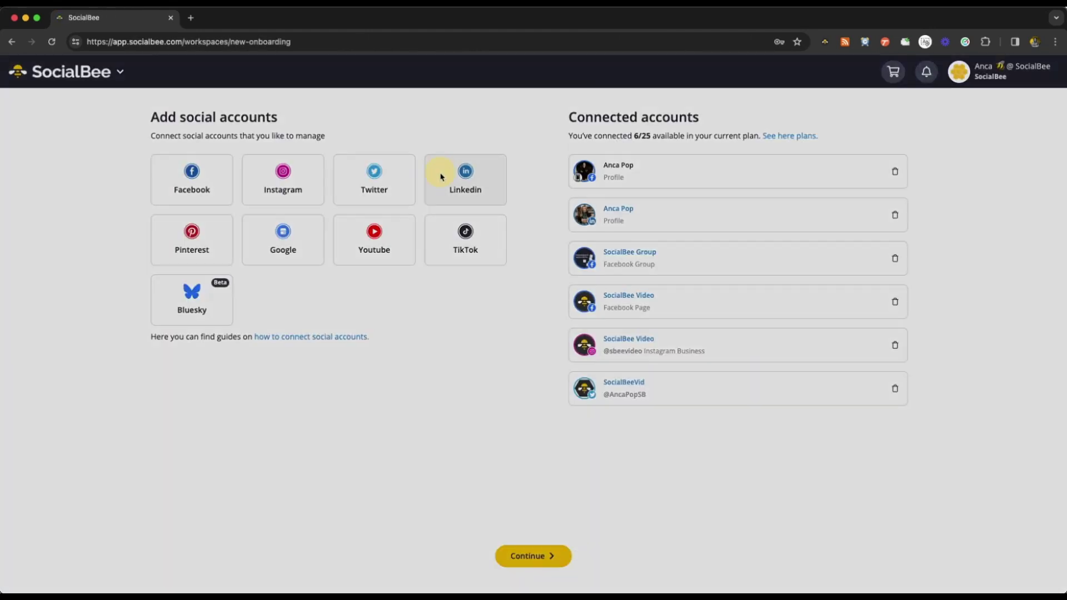
left_click(646, 248)
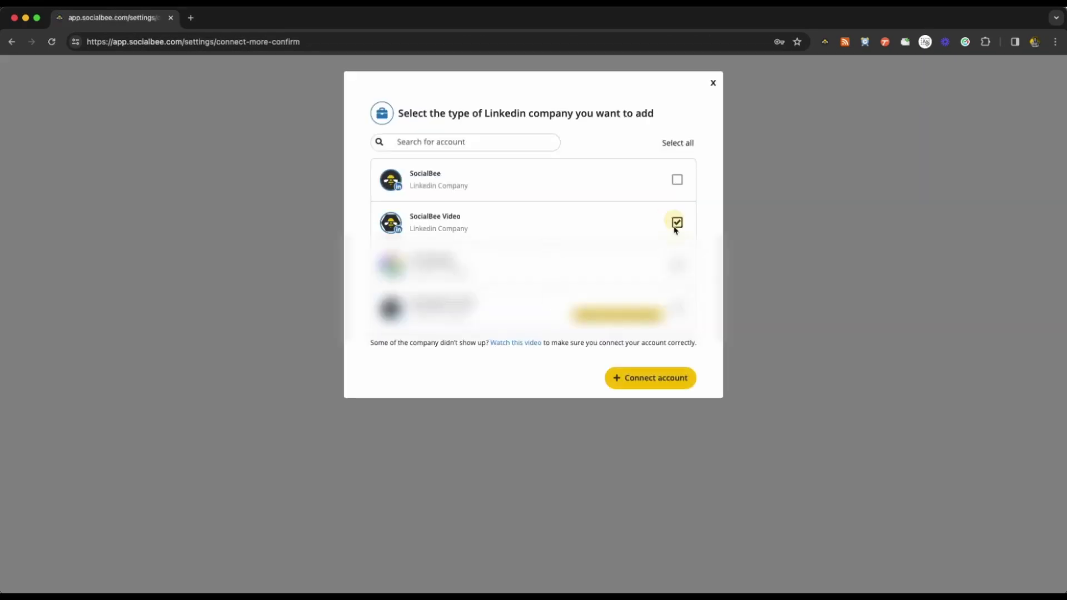
left_click(662, 380)
left_click(198, 251)
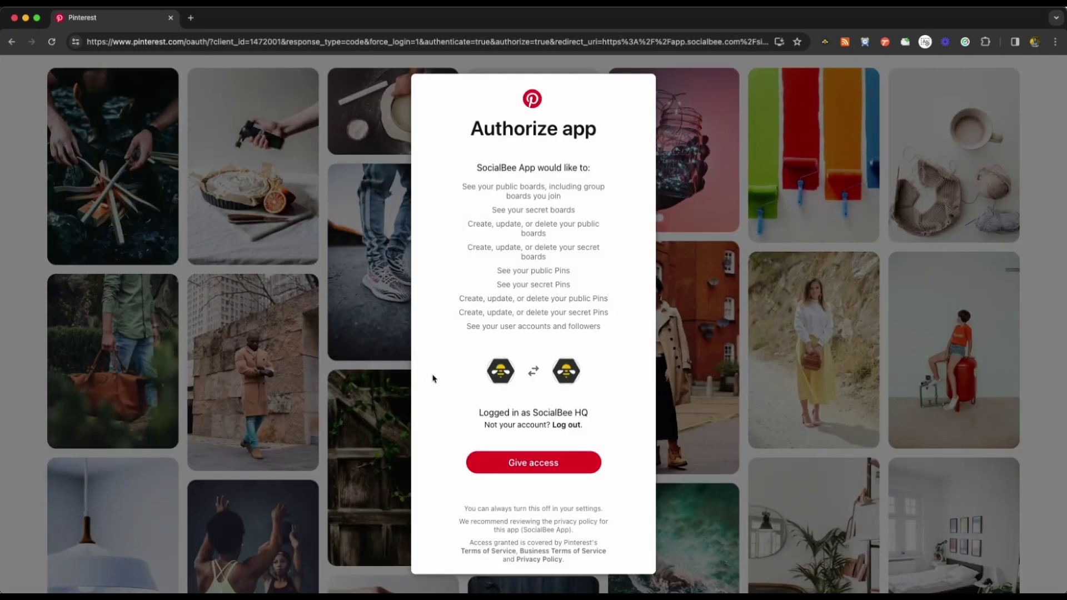
left_click(539, 460)
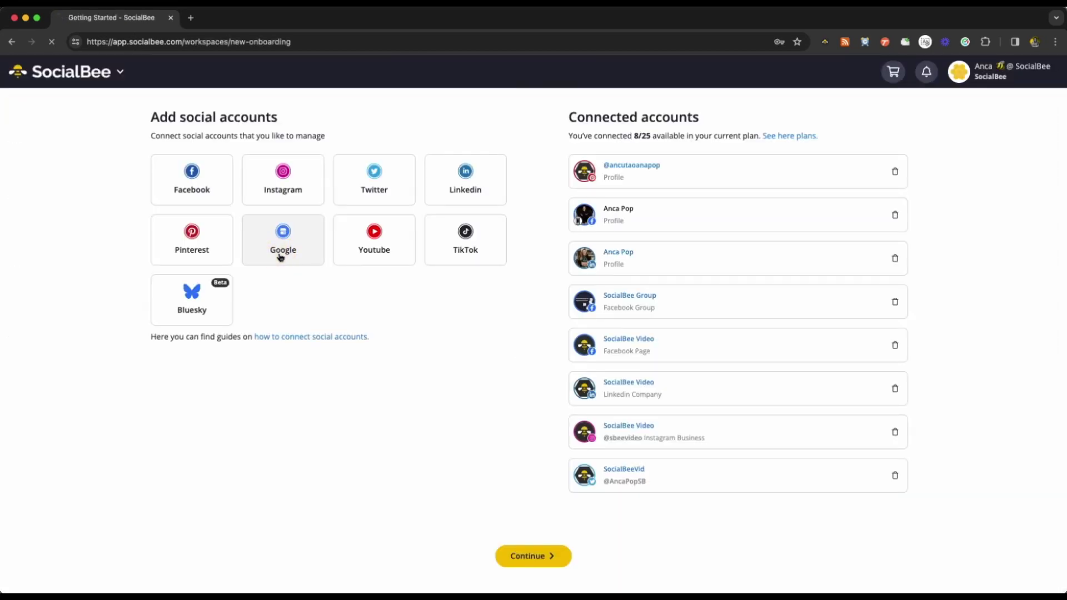
left_click(280, 256)
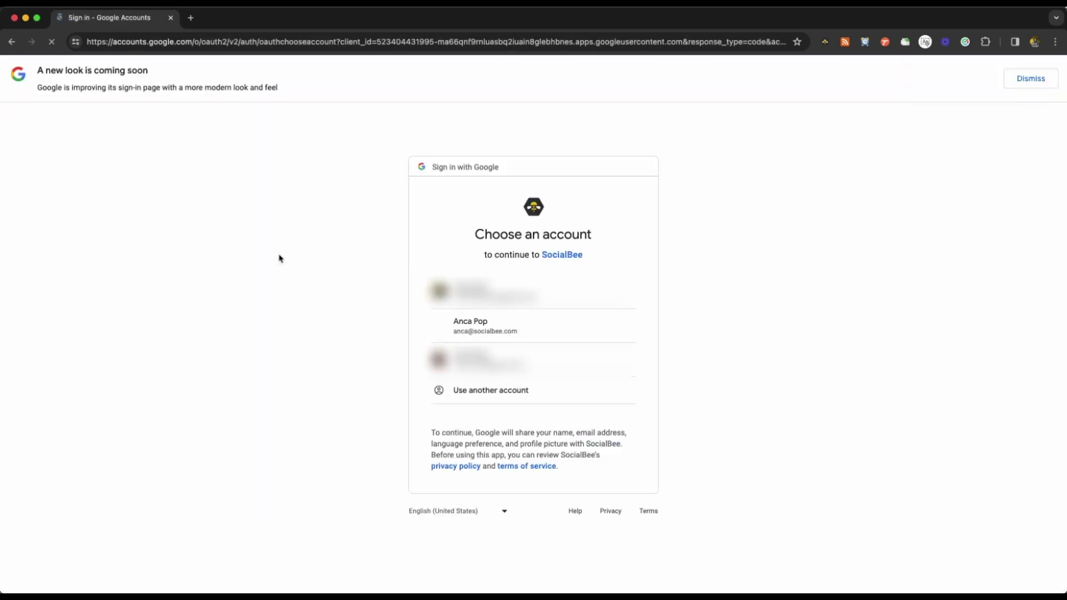
left_click(532, 331)
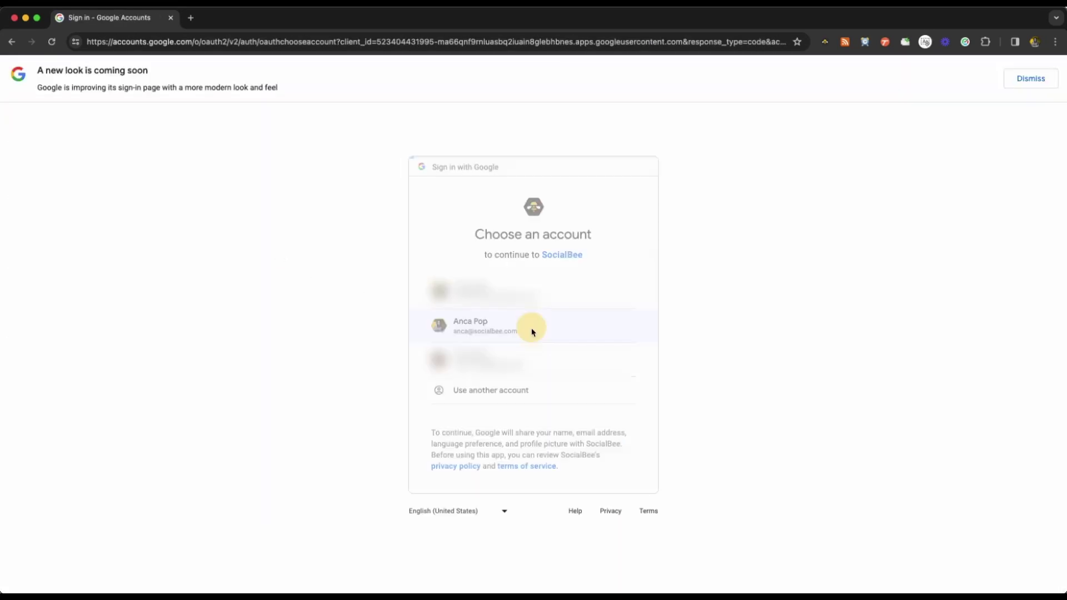
left_click(583, 404)
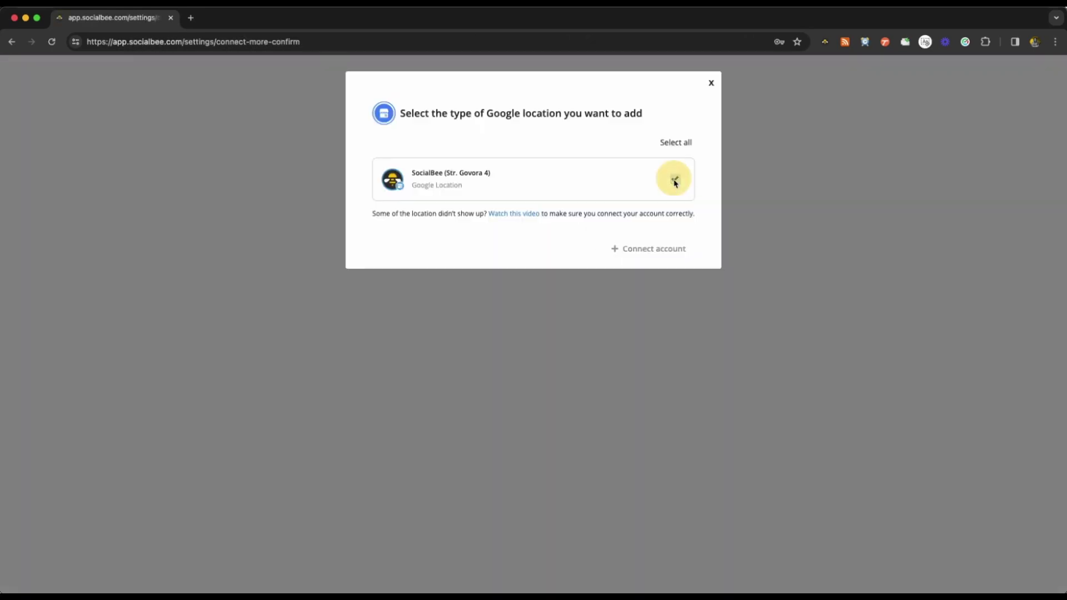
left_click(657, 254)
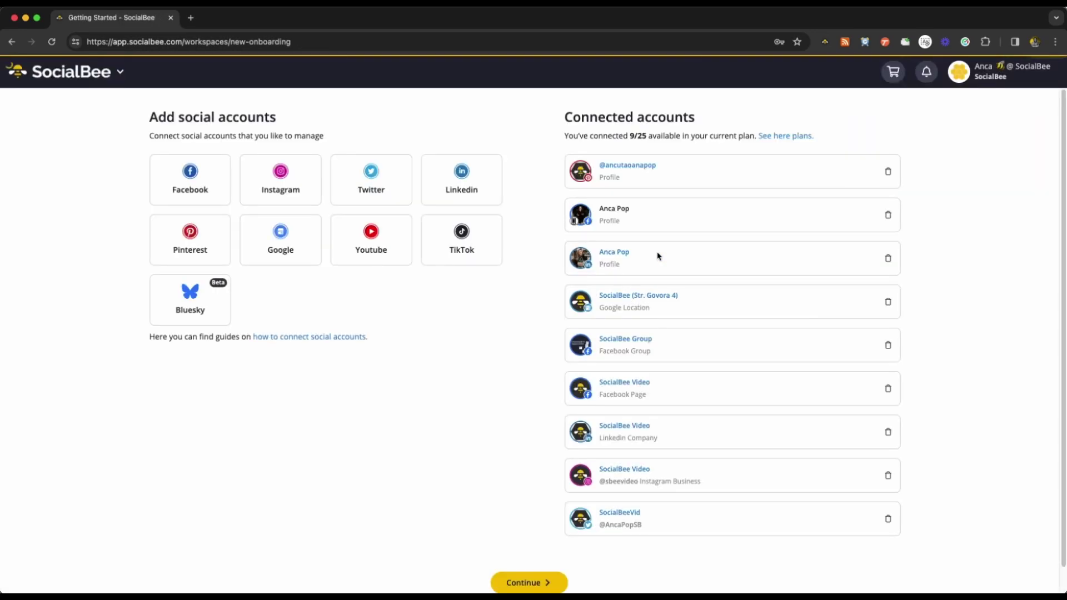
left_click(355, 246)
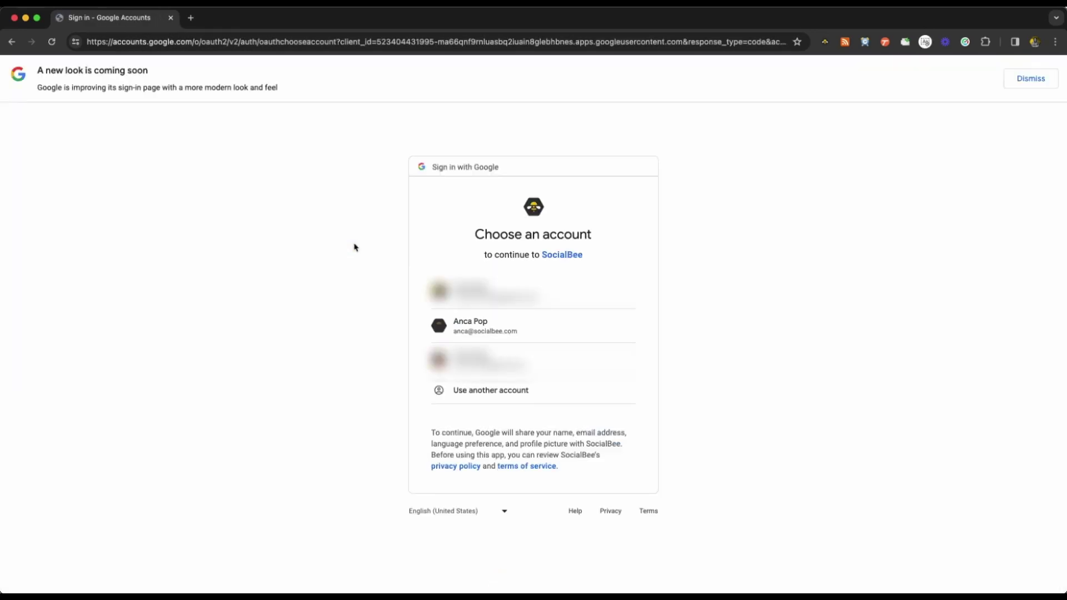
left_click(509, 318)
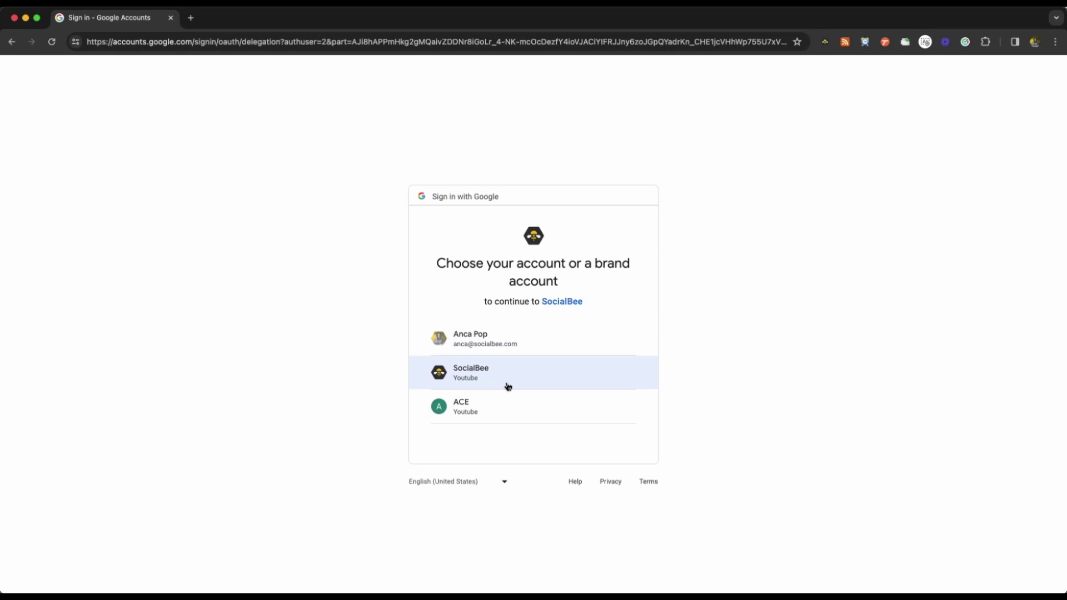
left_click(505, 385)
left_click(578, 398)
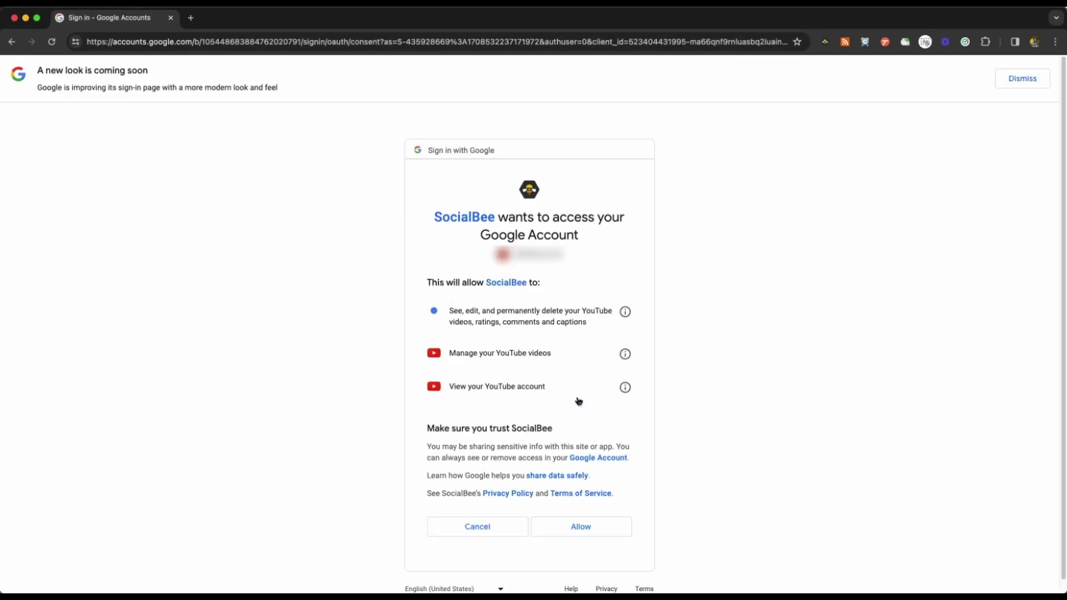
left_click(599, 523)
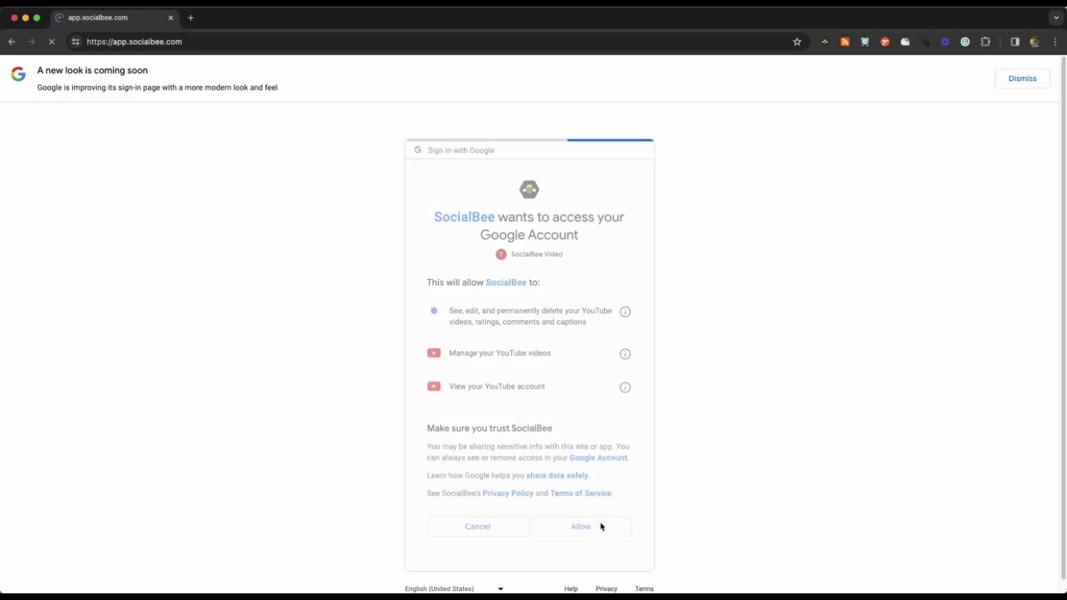
left_click(476, 259)
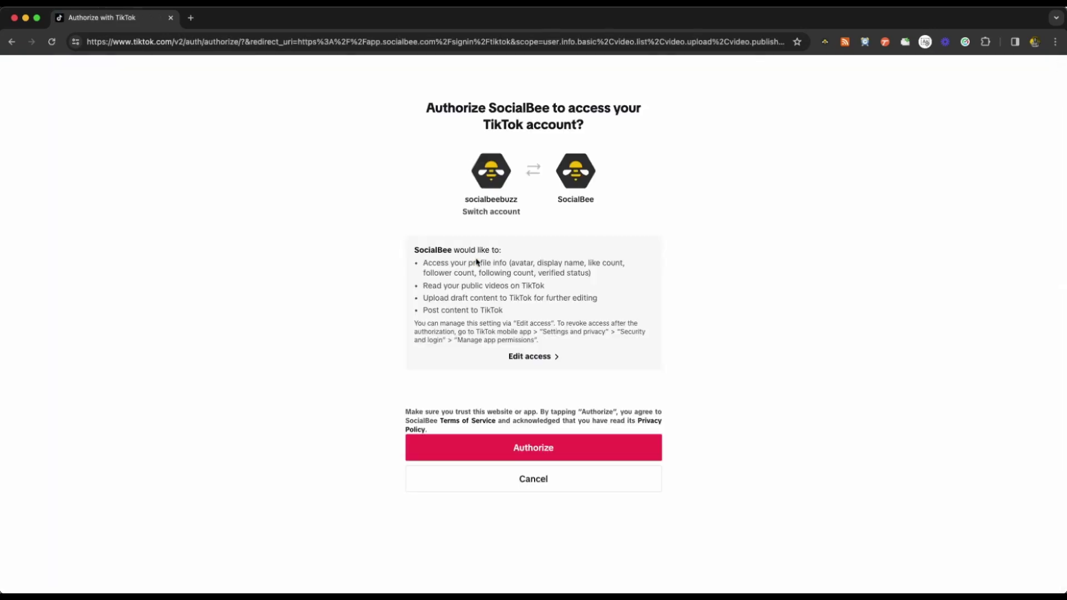
left_click(535, 457)
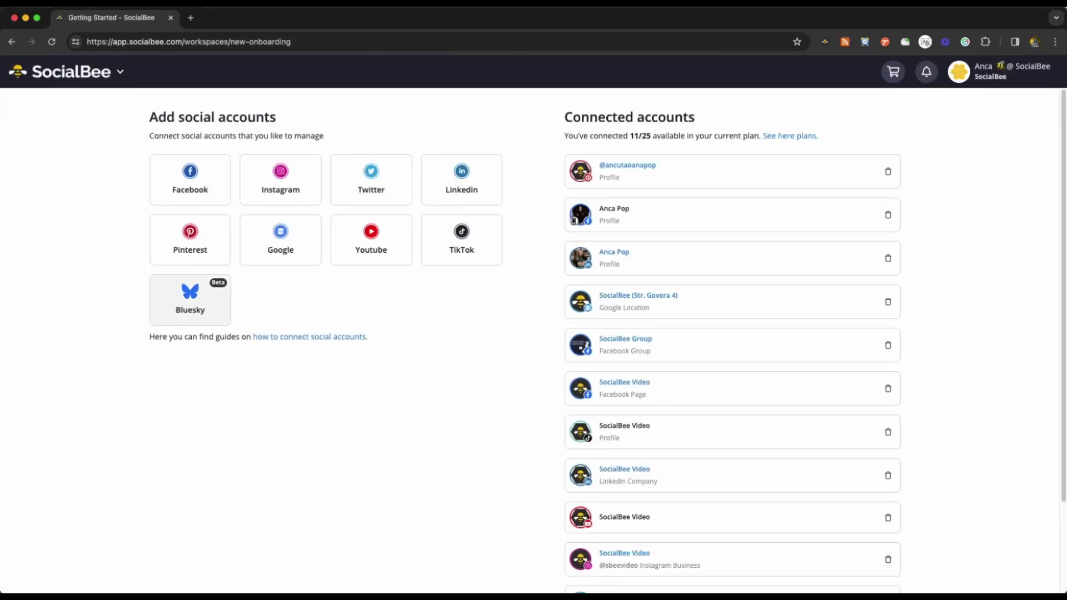
left_click(177, 306)
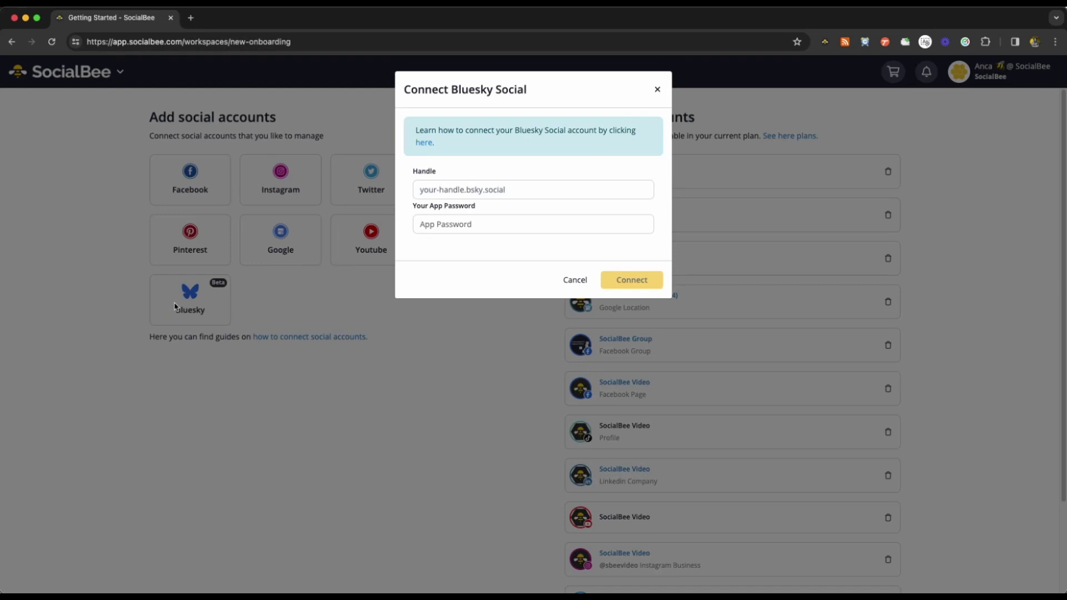
type("sbeevideo.bsky.social")
key("Tab")
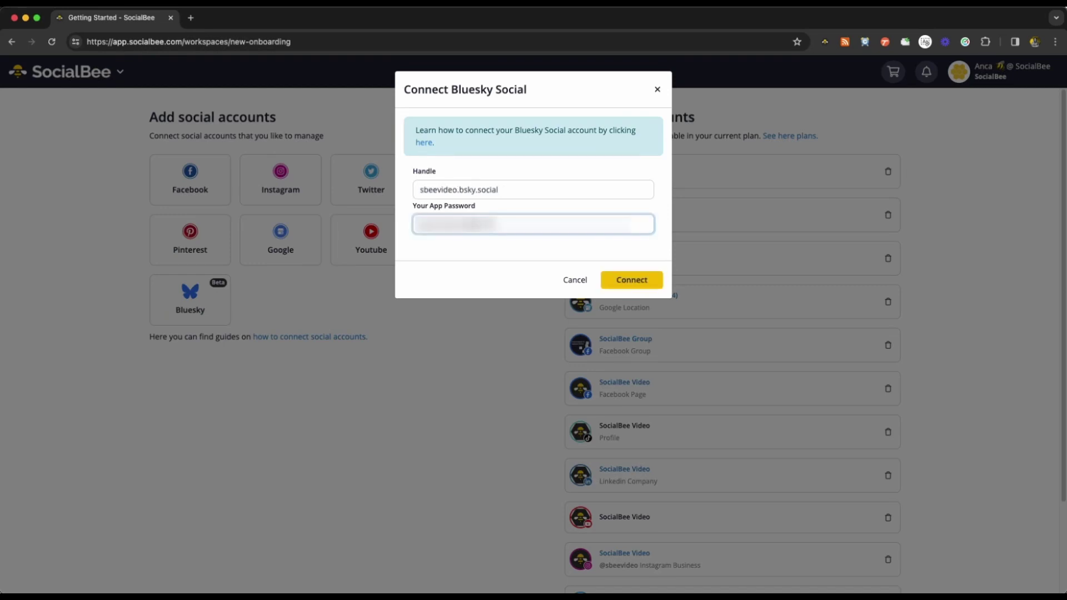
left_click(617, 289)
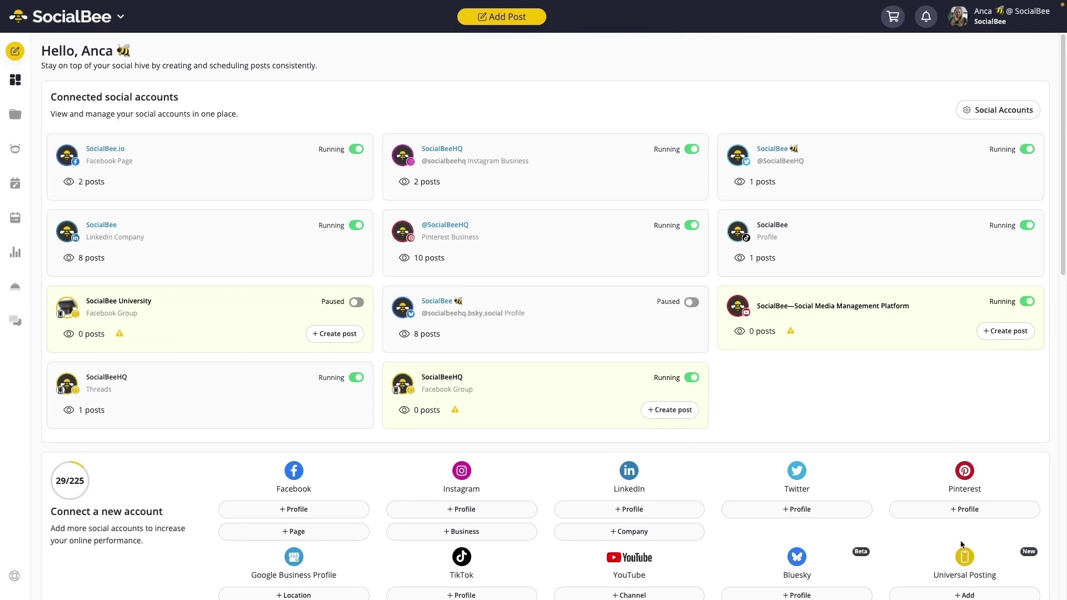
scroll(962, 545, "down", 1)
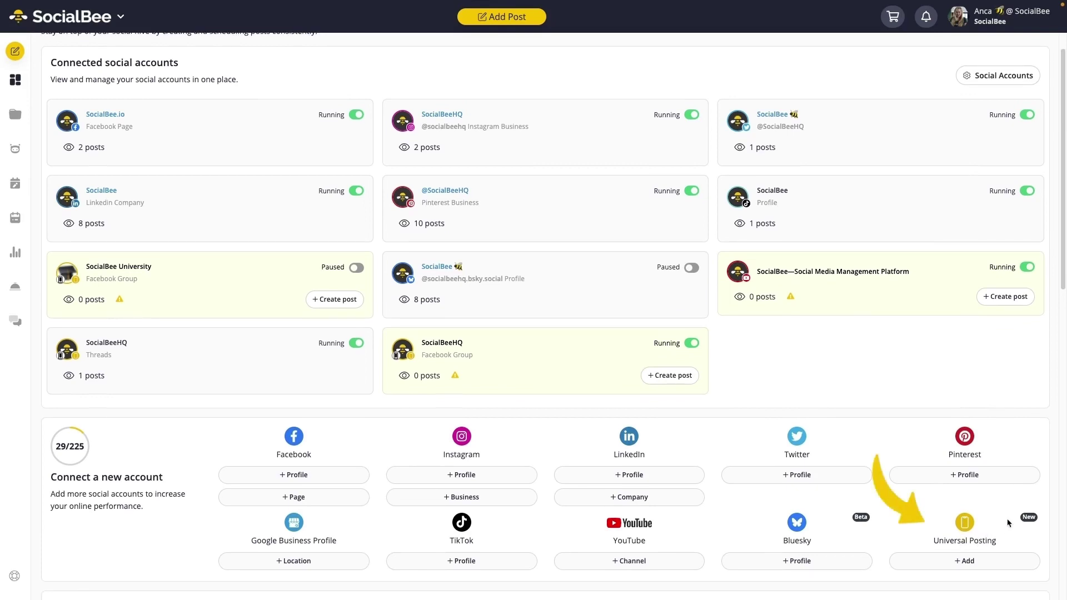
left_click(946, 566)
left_click(483, 165)
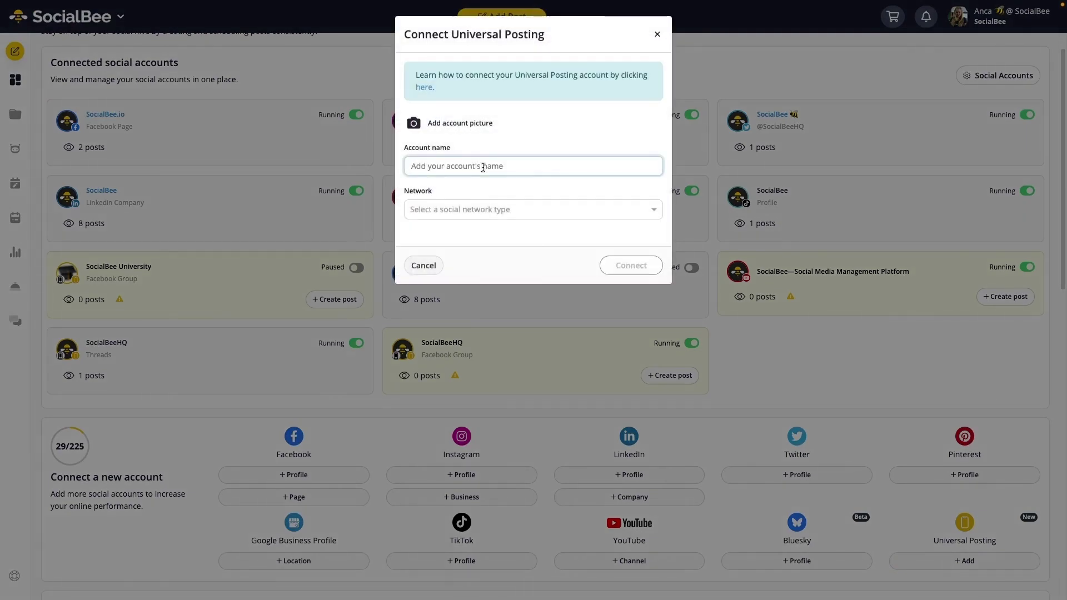
type("SocialBeeHQ")
left_click(494, 210)
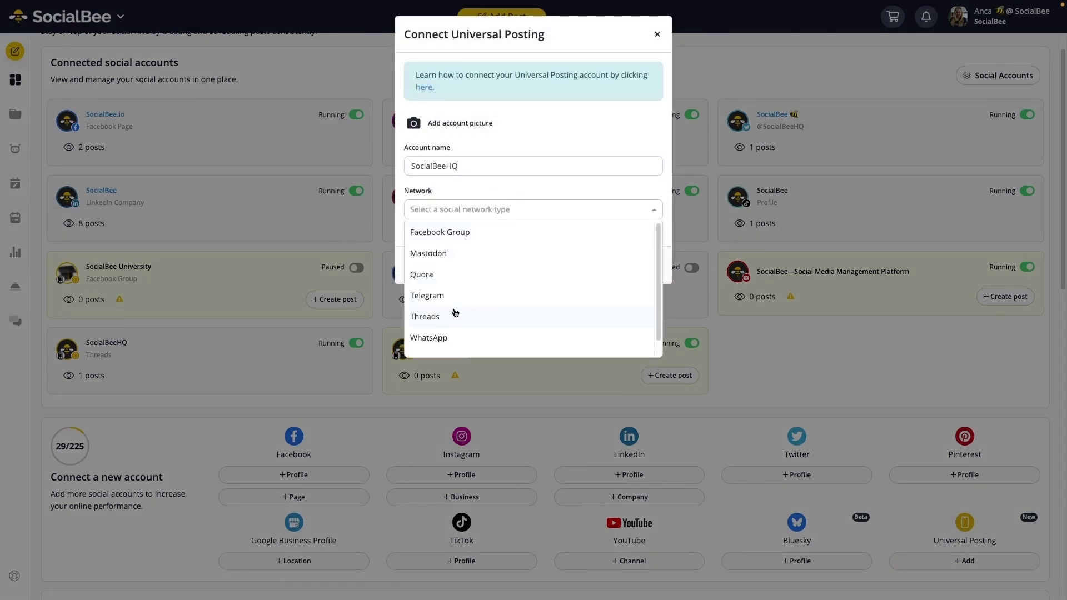
left_click(451, 337)
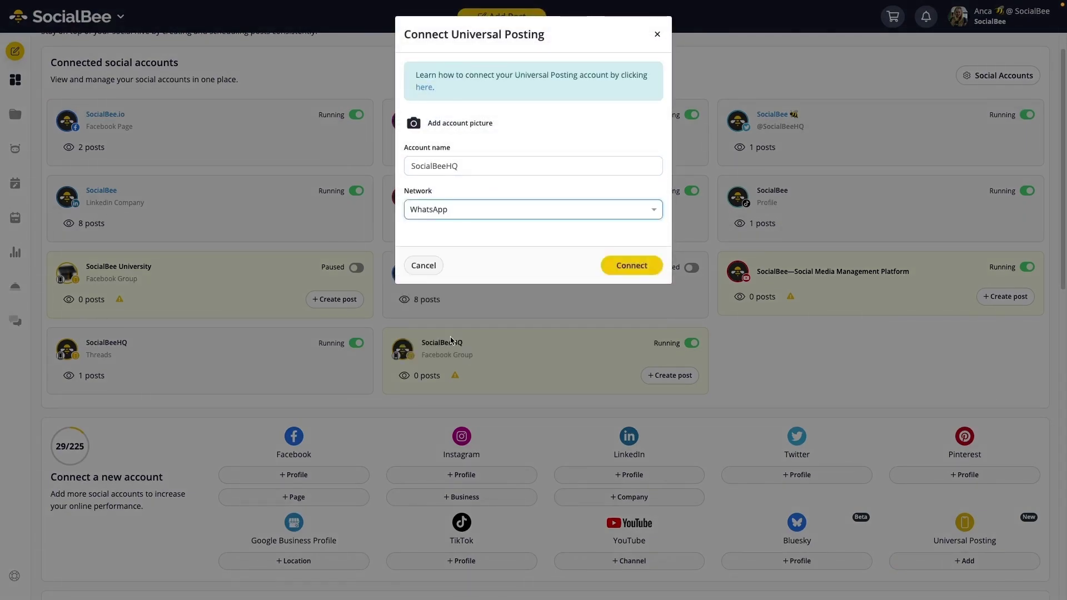
left_click(632, 267)
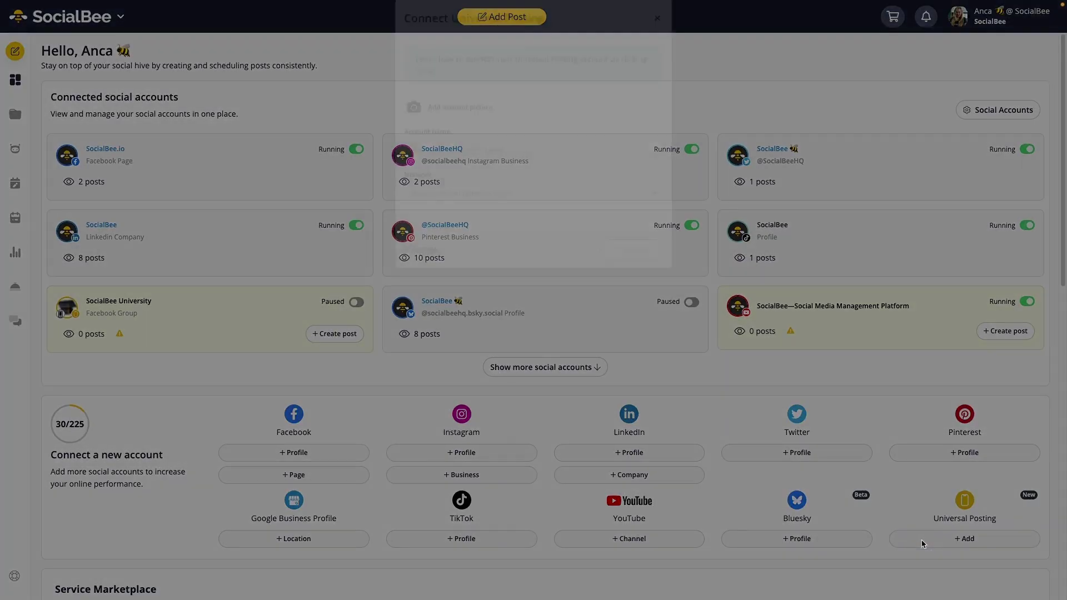
left_click(923, 543)
left_click(484, 211)
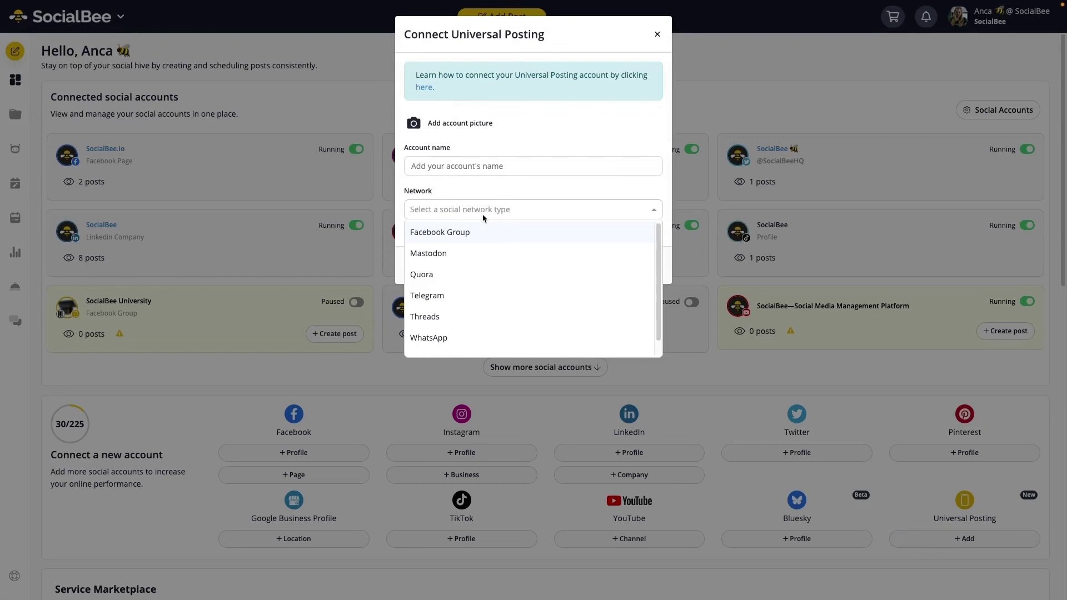
scroll(482, 292, "down", 1)
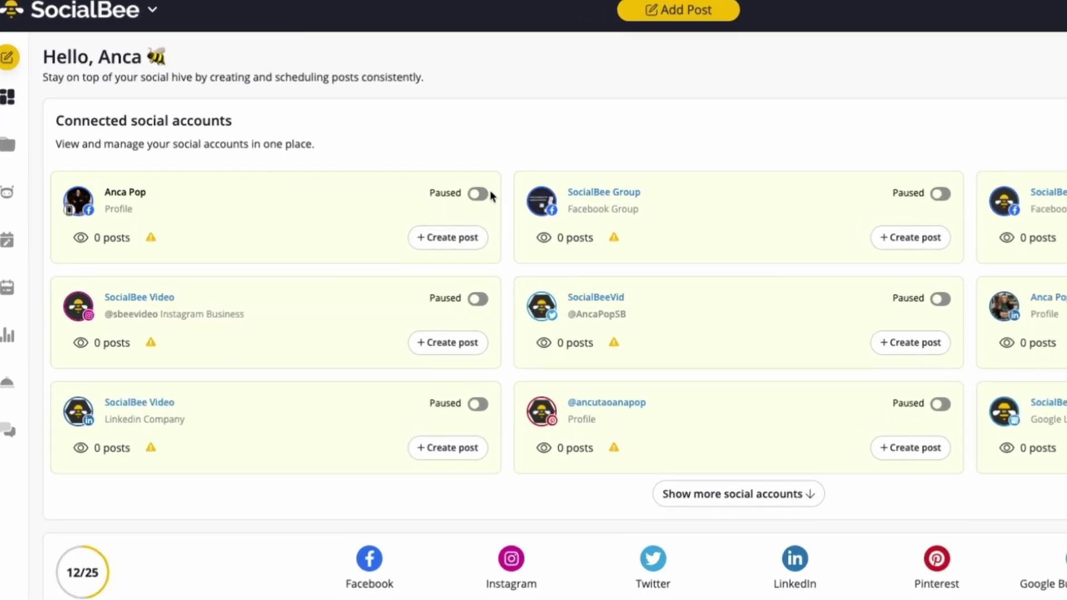
left_click(478, 193)
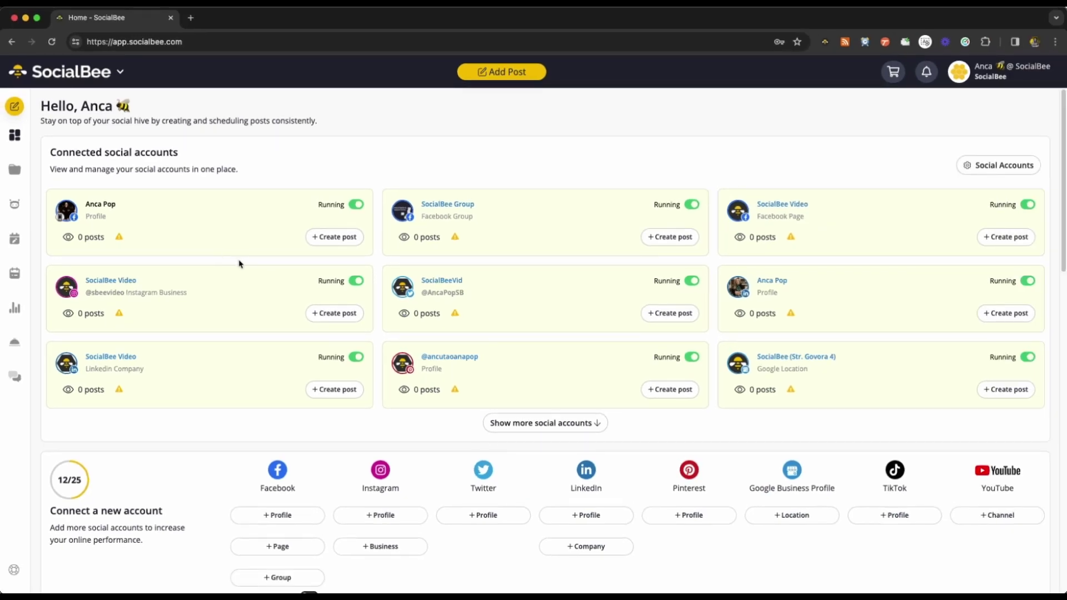
Step: Open the Social Accounts settings and review each account's Connected status, timezone and posting setup
left_click(969, 168)
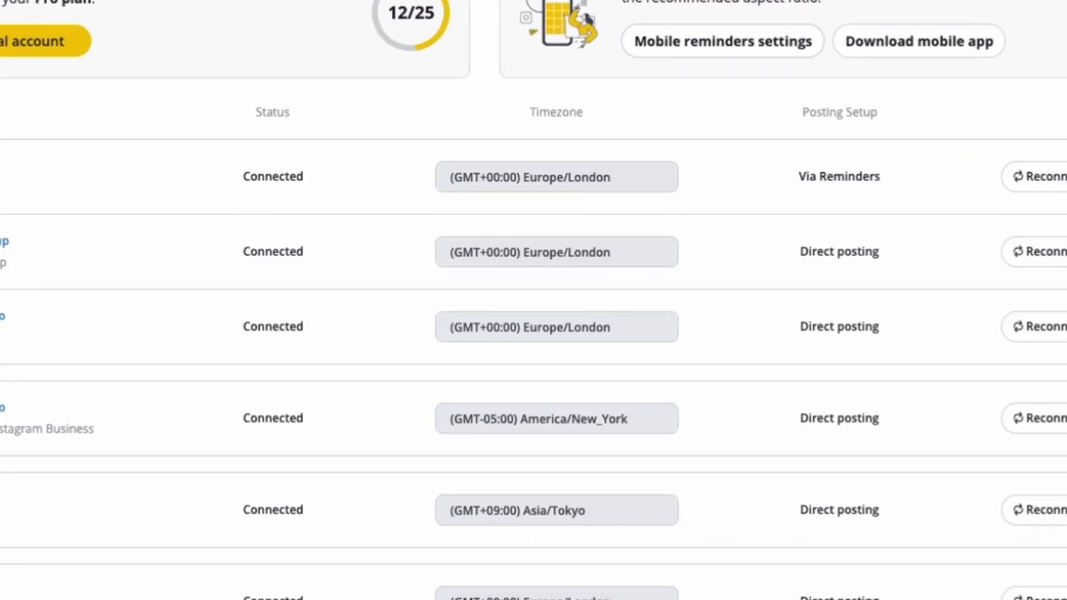
scroll(533, 300, "down", 3)
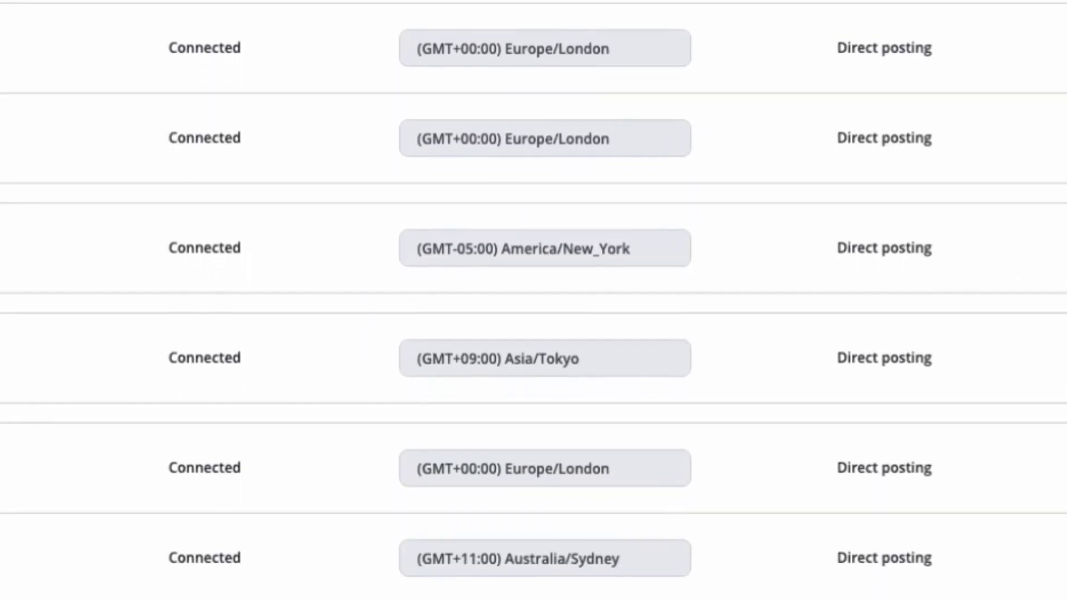